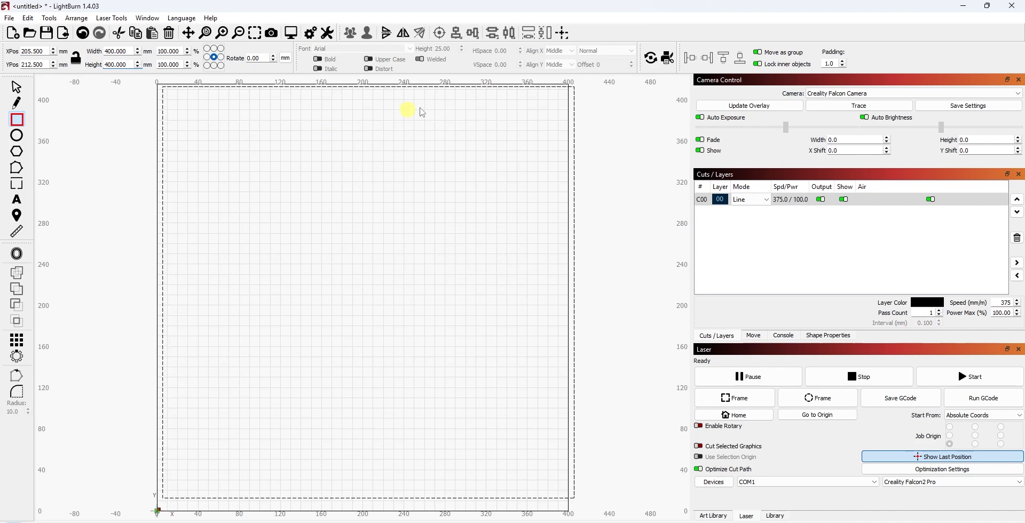
Step: Move the large square to the center of the page
click(564, 33)
click(587, 48)
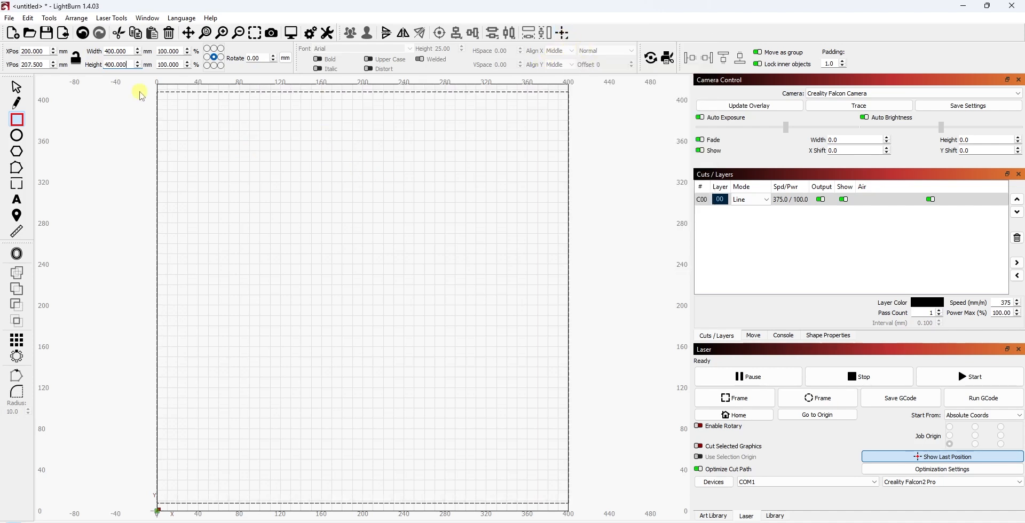
click(20, 87)
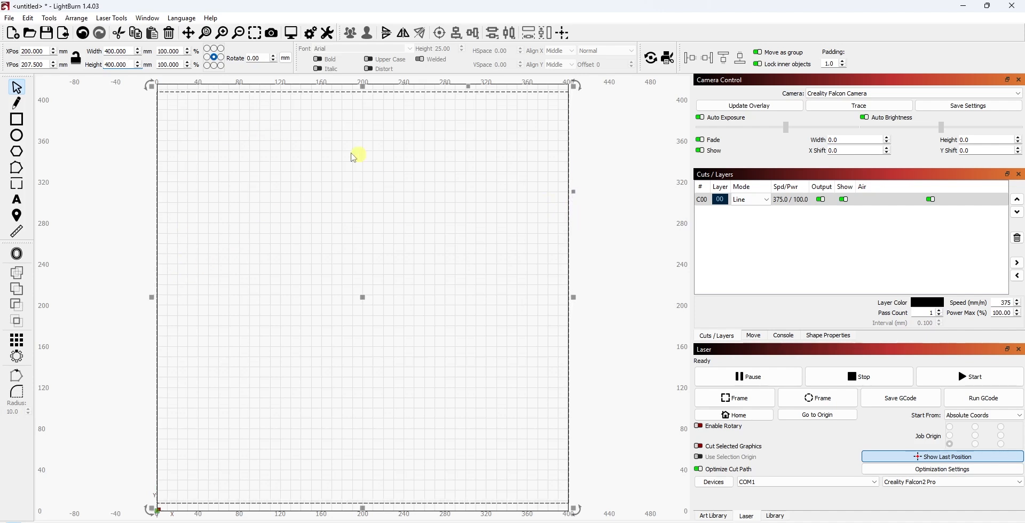
Step: Offset the large square inward by 10 mm with the Corner style, keeping the original outline
click(16, 253)
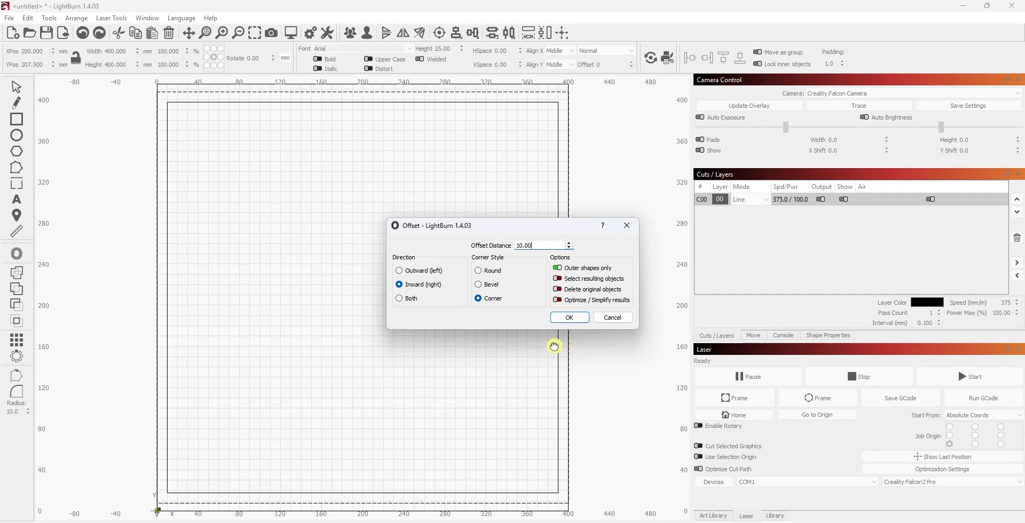
click(576, 319)
Step: Group the outer square with the inset square
click(558, 159)
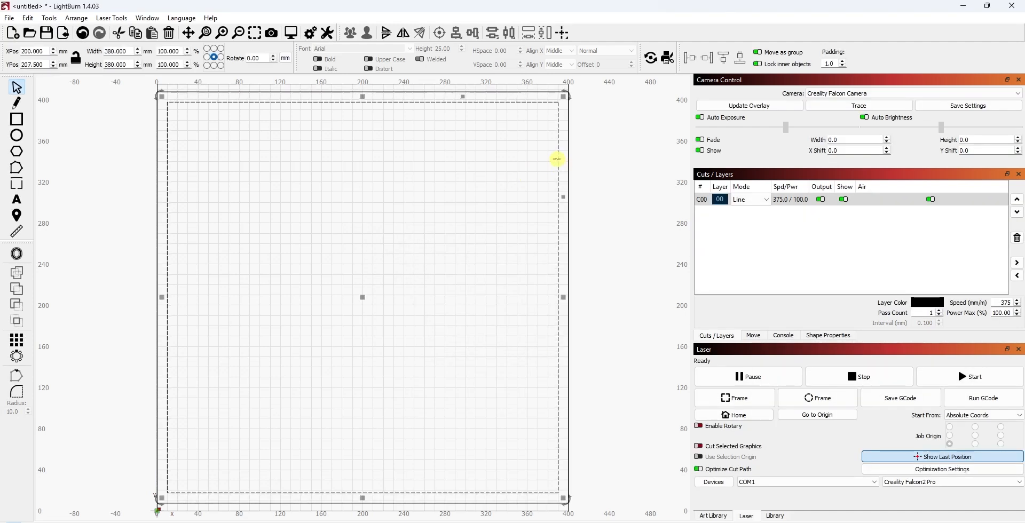
right_click(569, 166)
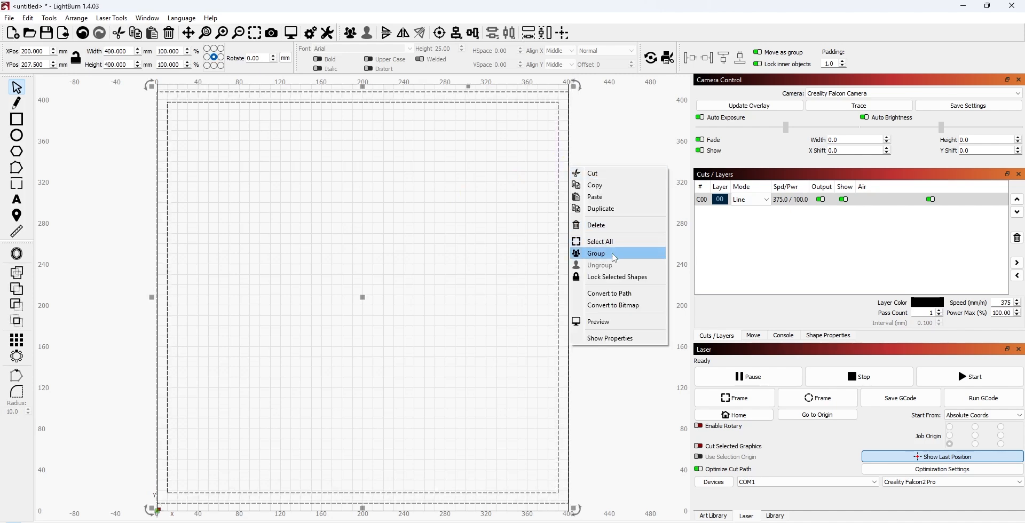
click(619, 243)
click(631, 215)
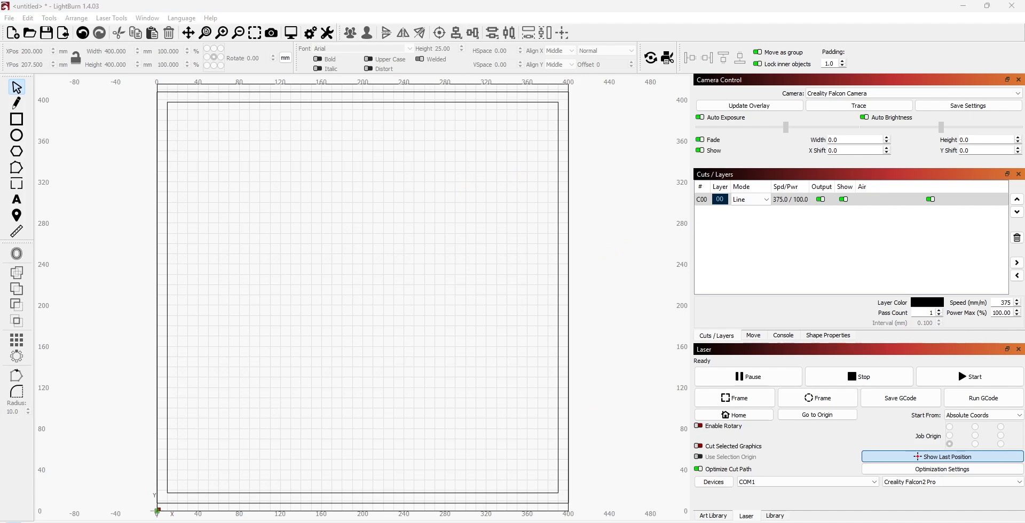
Step: Ungroup the outer and inset squares
click(278, 102)
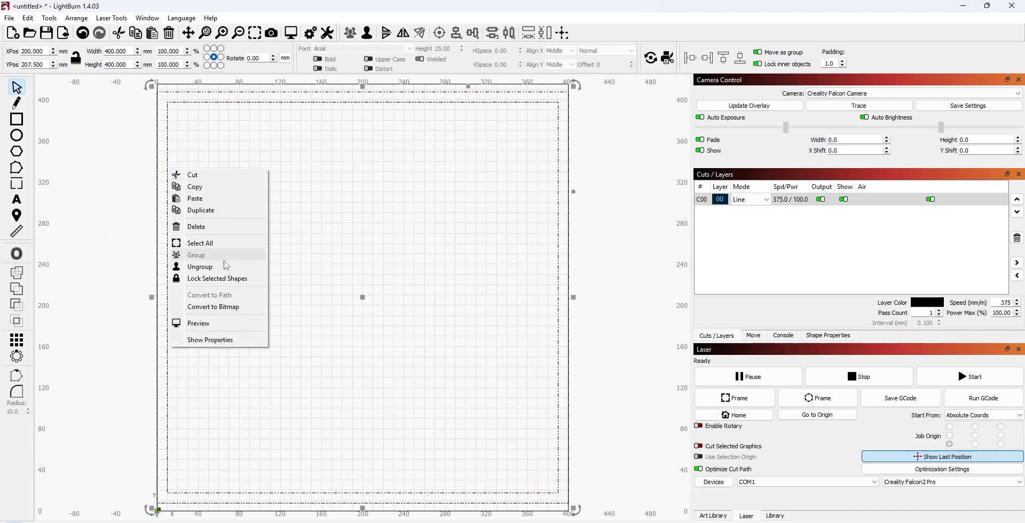
click(230, 267)
click(185, 201)
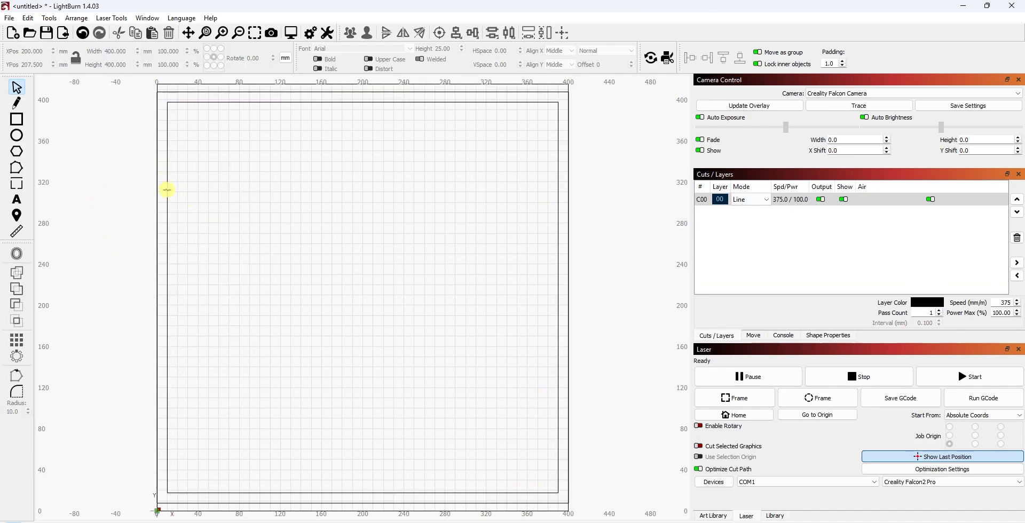
Step: Select both the inset and outer squares and group them again
click(167, 190)
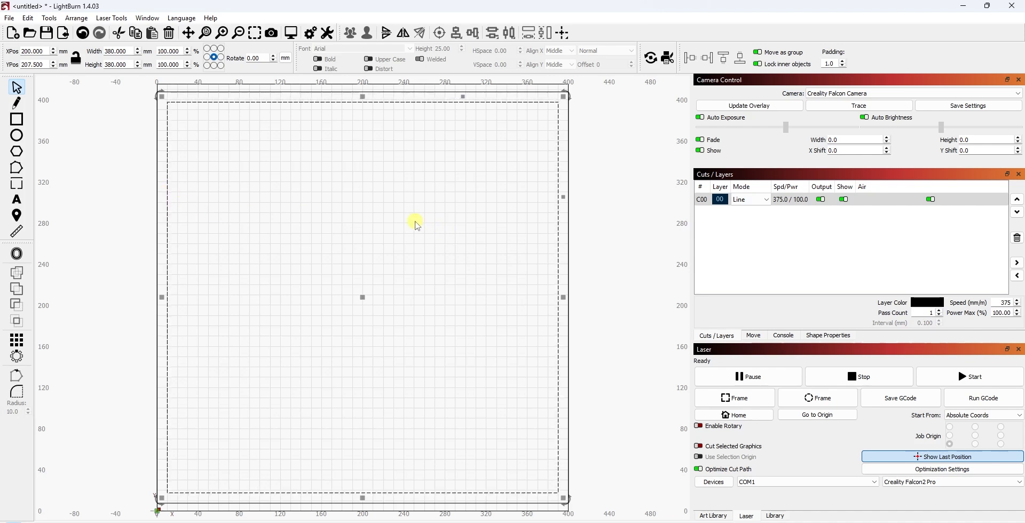
click(158, 236)
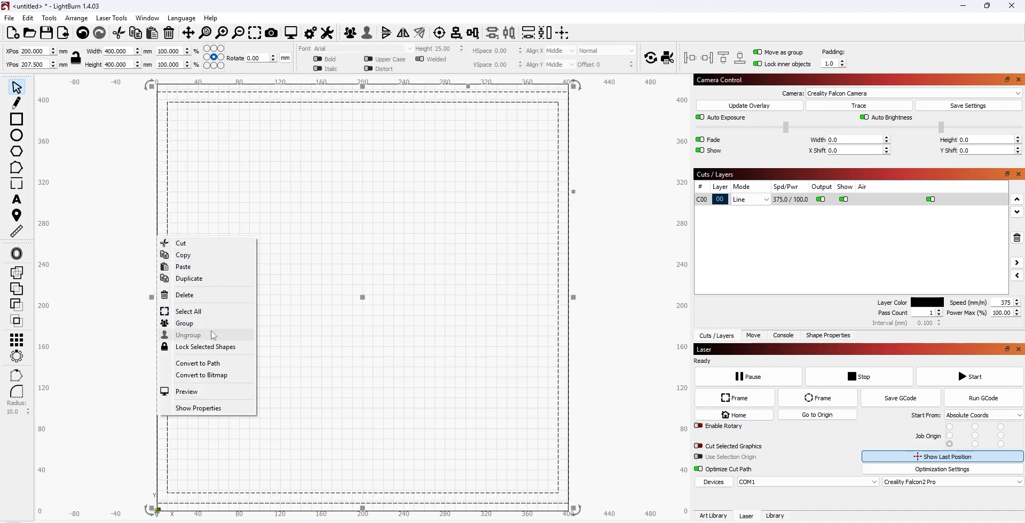
click(206, 327)
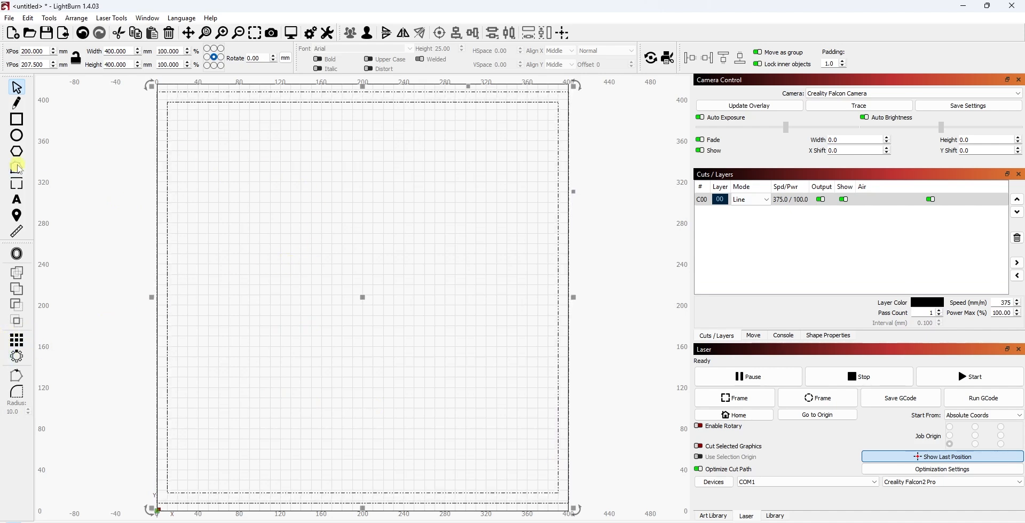
Step: Draw a small rectangle inside the upper-left area of the frame and set its height to 47.5 mm with the aspect ratio locked
click(16, 119)
drag(284, 192, 284, 193)
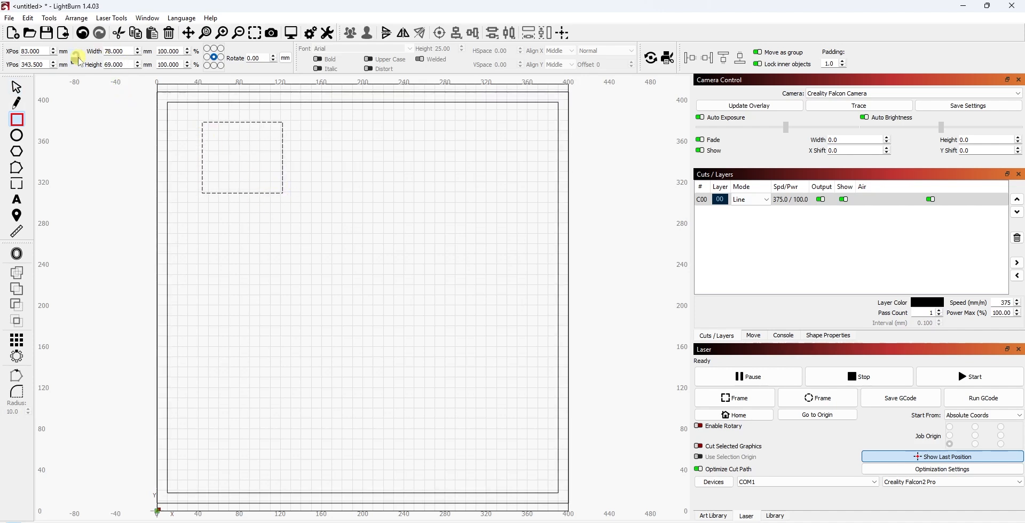
drag(128, 51, 105, 51)
text(47)
key(Tab)
text(47.5)
key(Return)
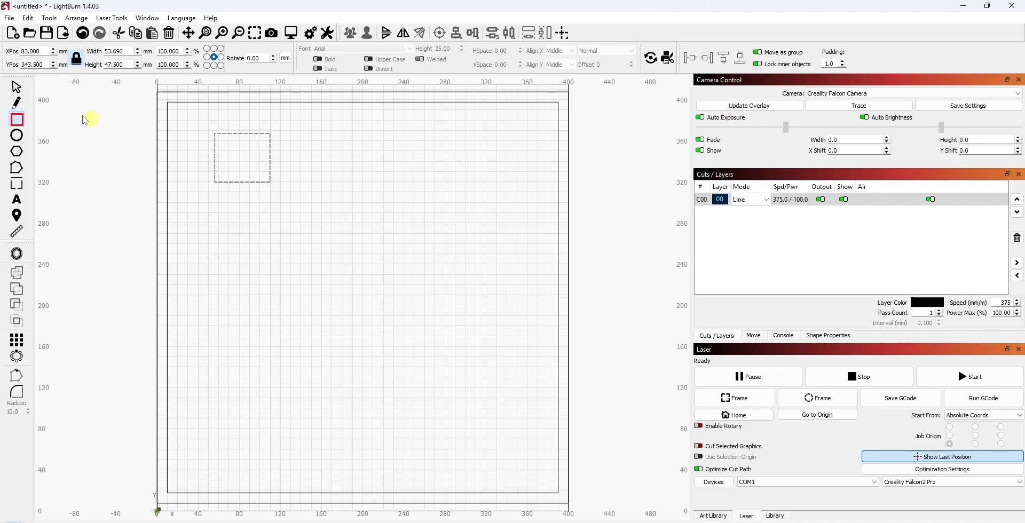
click(17, 88)
click(387, 145)
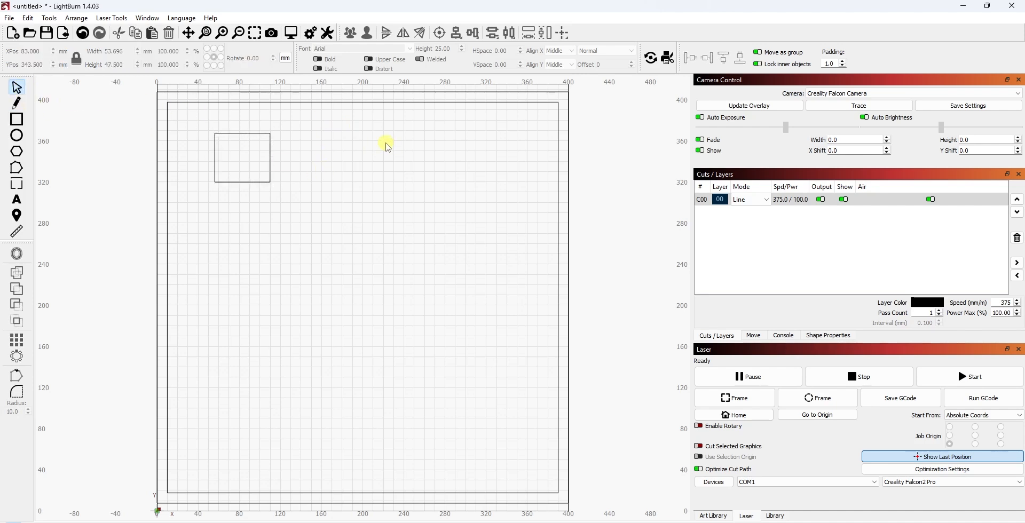
Step: Ungroup the frame into separate outer and inset squares
click(373, 104)
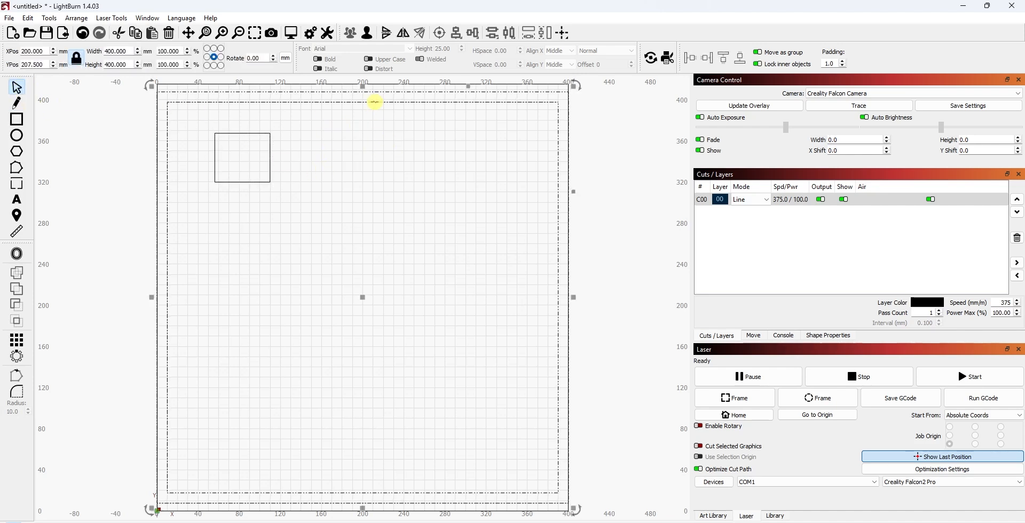
right_click(377, 104)
click(414, 202)
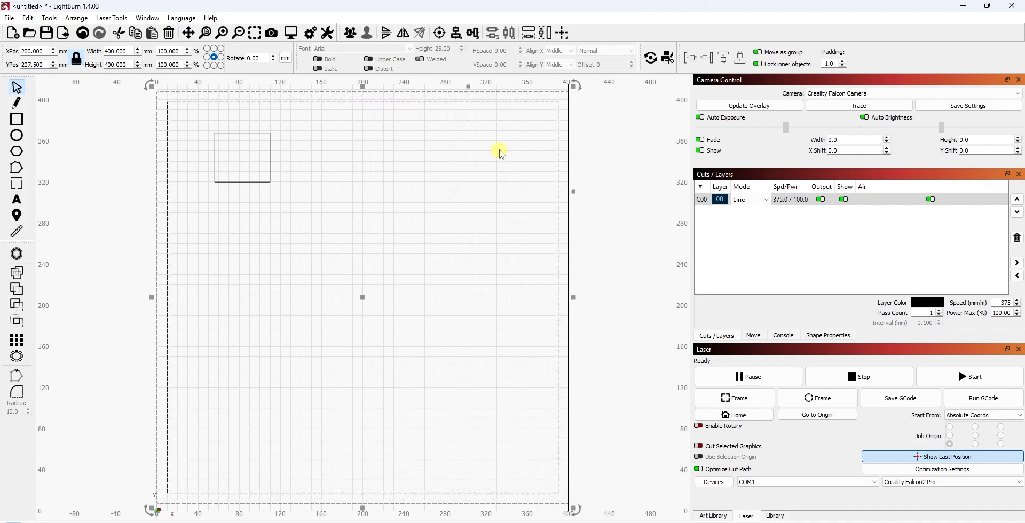
Step: Unlock the small rectangle's aspect ratio and set its width to 47.5 mm
click(270, 147)
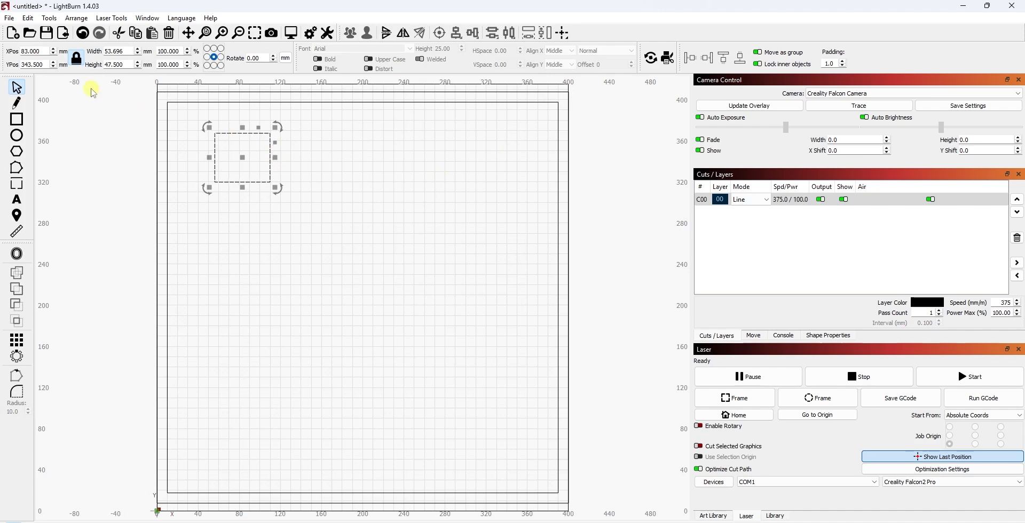
click(76, 58)
drag(123, 53, 92, 57)
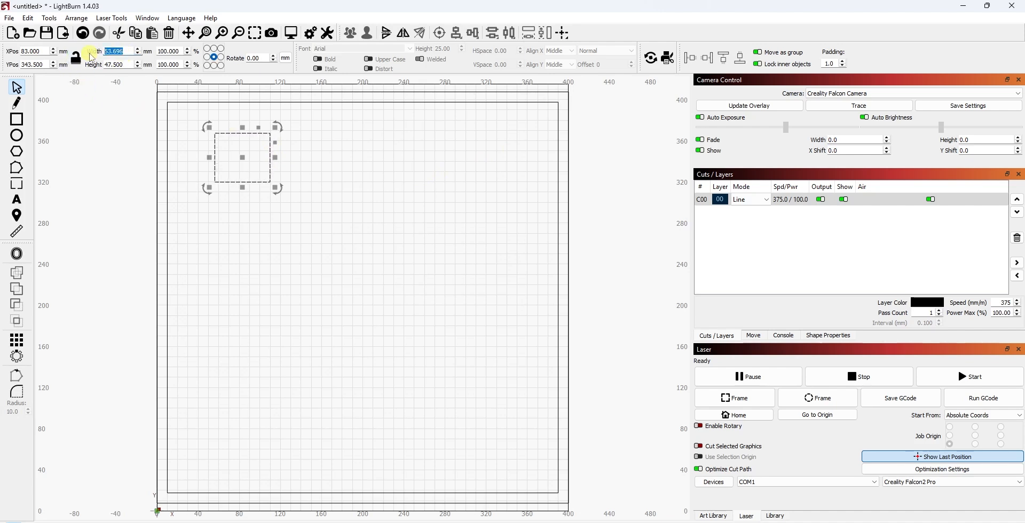
text(47.500)
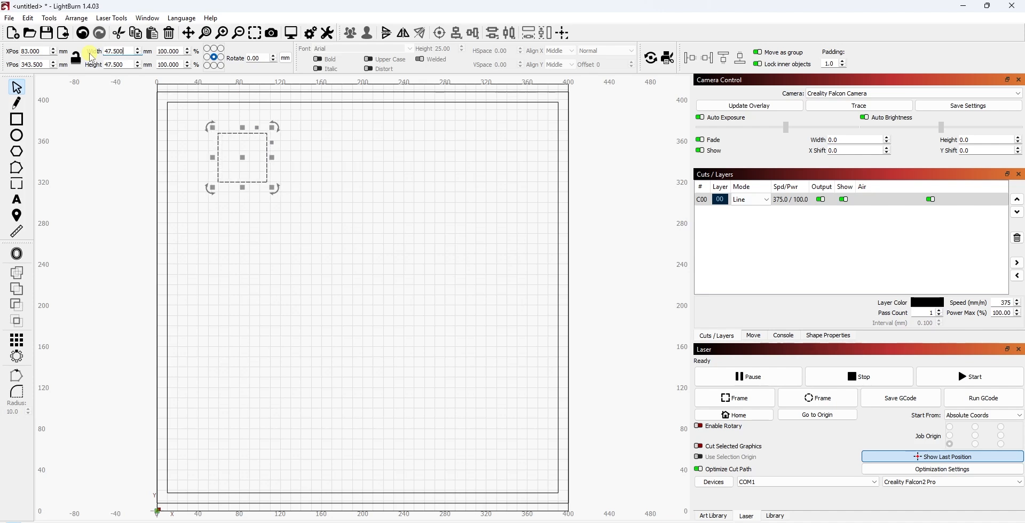
click(303, 233)
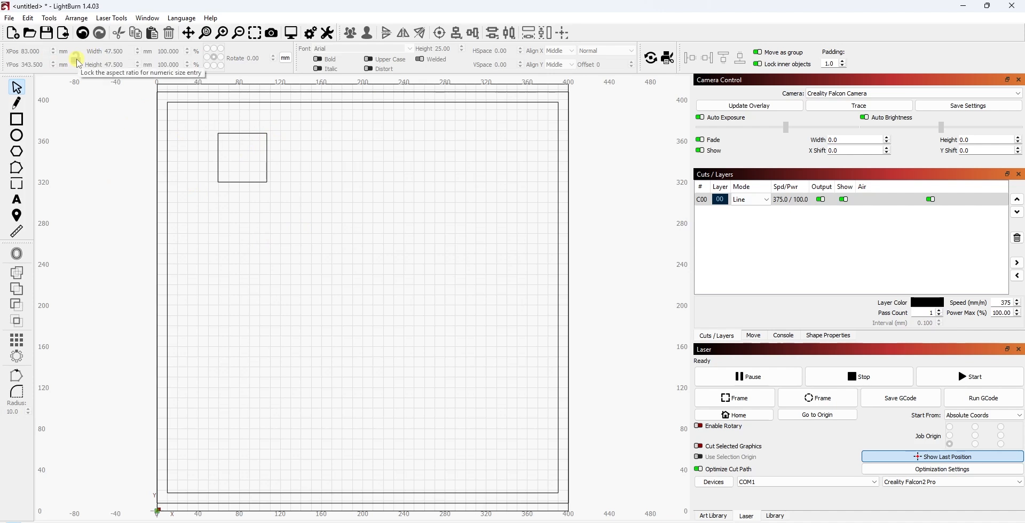
Step: Align the small square to the left and top edges of the inset square
click(250, 133)
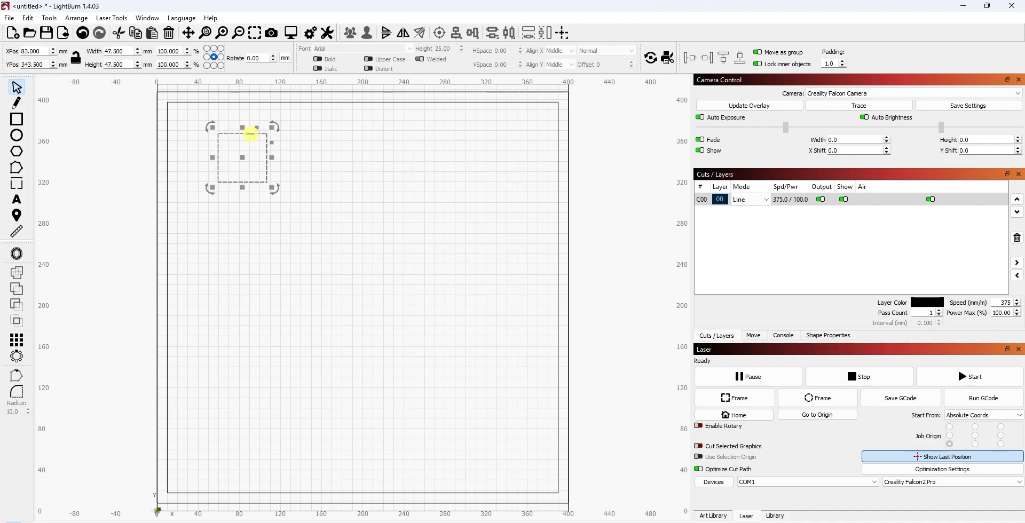
click(375, 103)
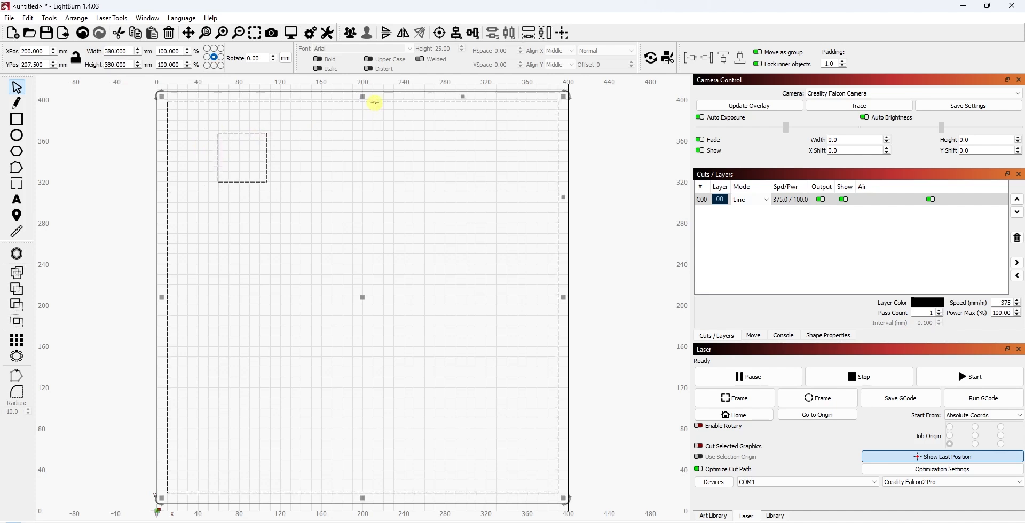
click(473, 34)
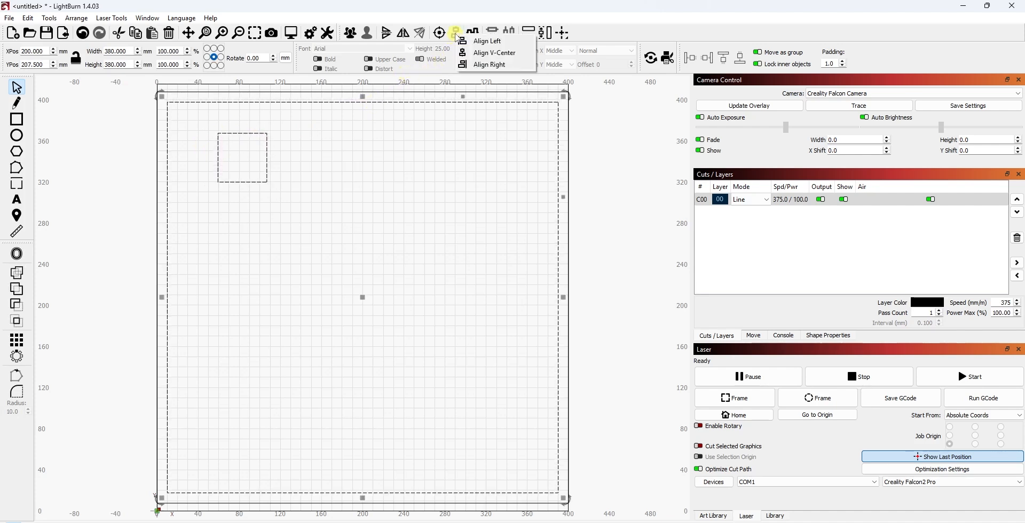
click(484, 41)
click(493, 32)
click(502, 41)
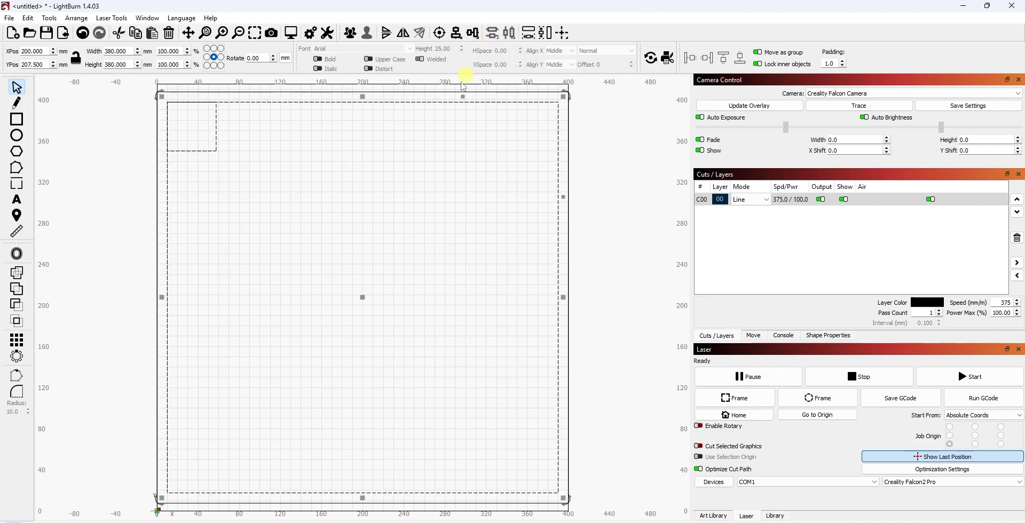
click(315, 158)
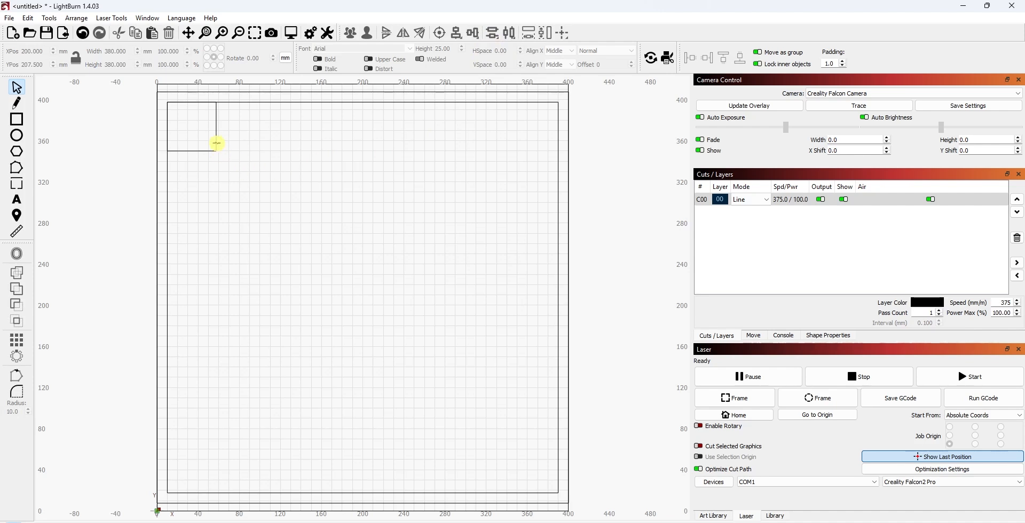
Step: Set up a grid array of the small square with 8 columns at 47.5 mm center-to-center spacing
click(216, 143)
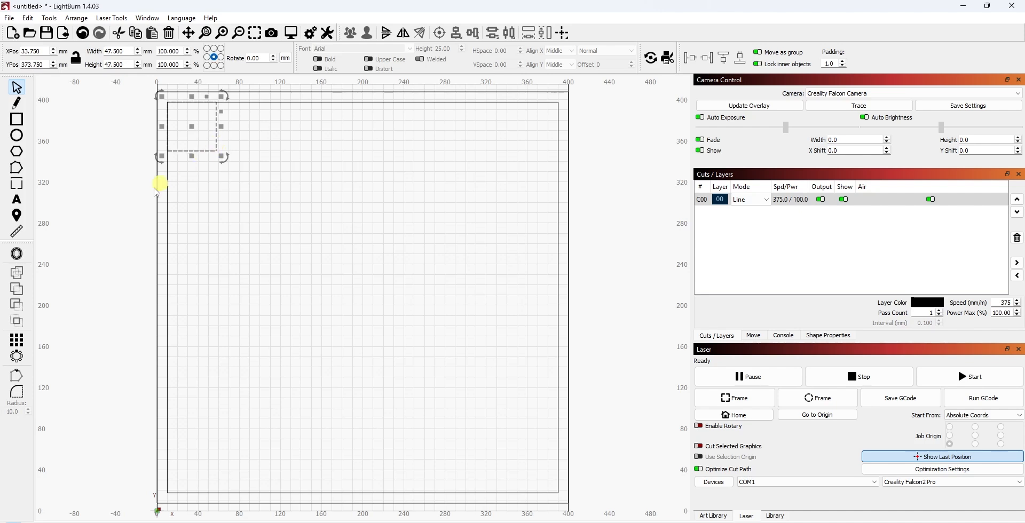
click(18, 343)
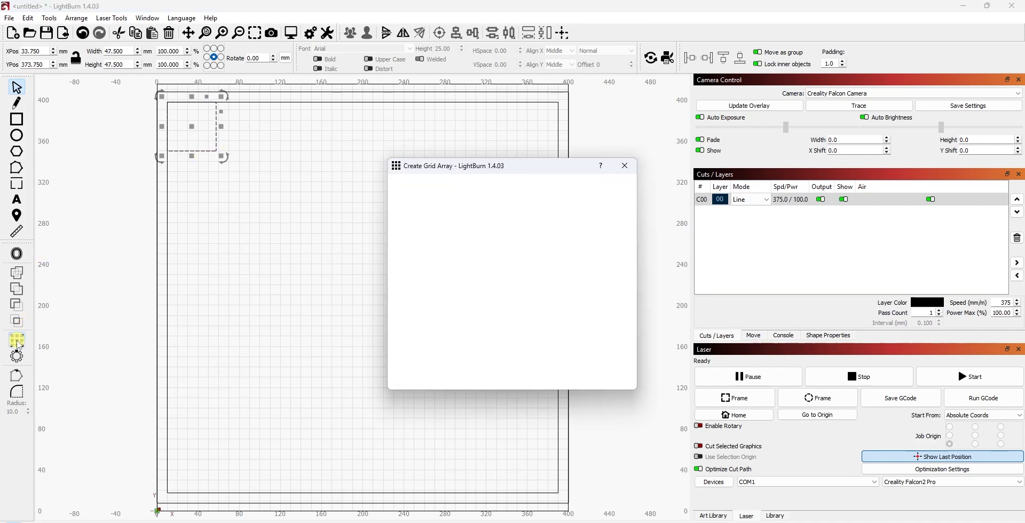
drag(514, 167, 720, 98)
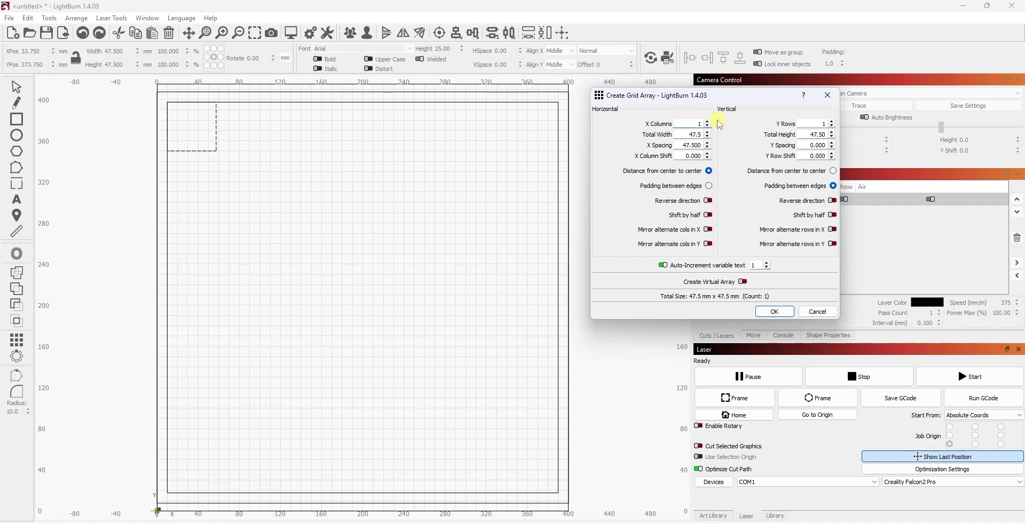
click(709, 122)
click(708, 122)
click(708, 122)
click(708, 121)
click(709, 122)
click(708, 122)
click(709, 122)
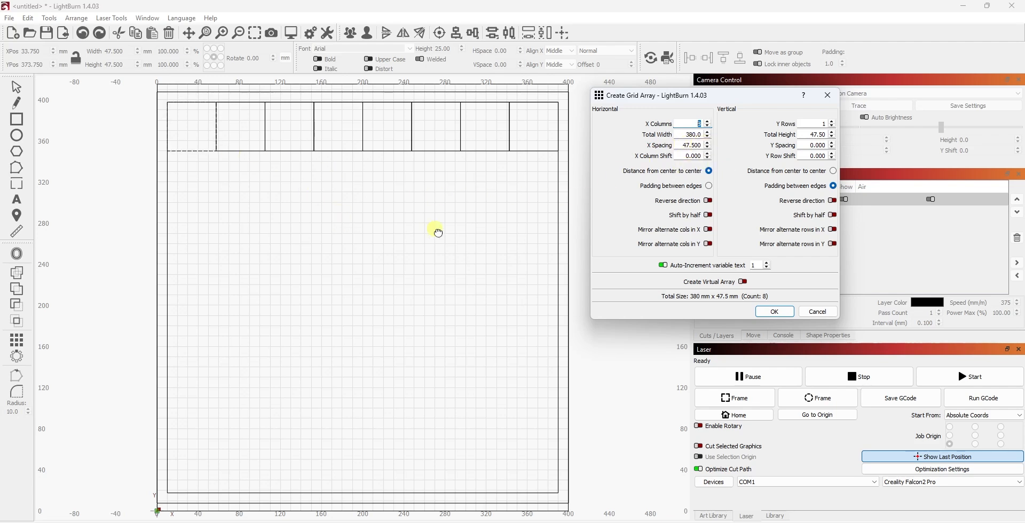
click(834, 123)
click(835, 122)
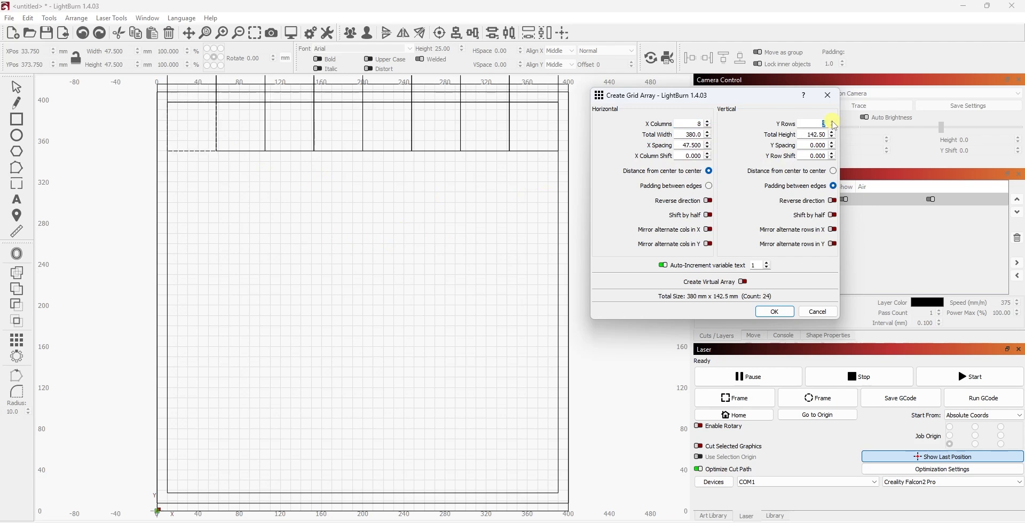
click(833, 127)
click(833, 127)
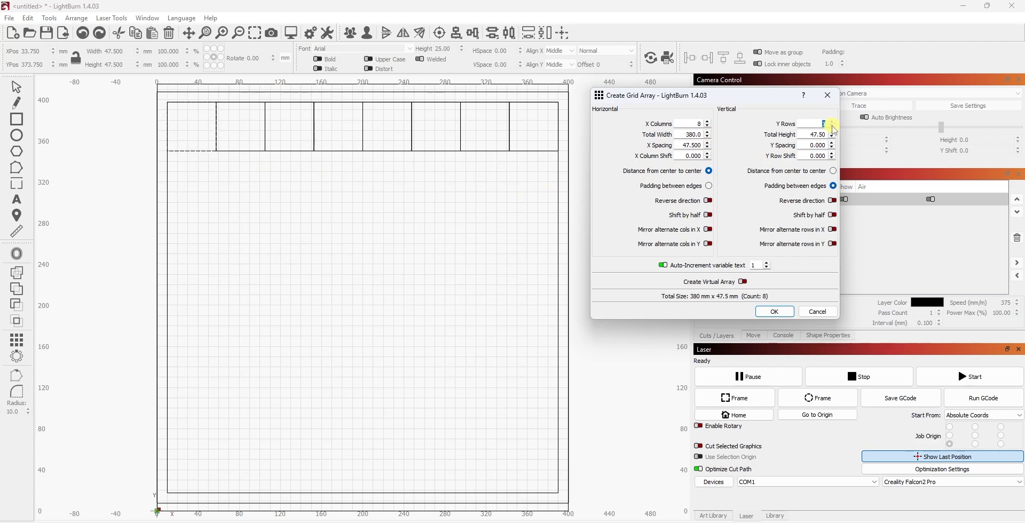
Step: Set the grid array to 9 rows
click(834, 123)
click(834, 123)
click(834, 123)
click(834, 123)
click(834, 123)
click(835, 122)
click(834, 123)
click(834, 123)
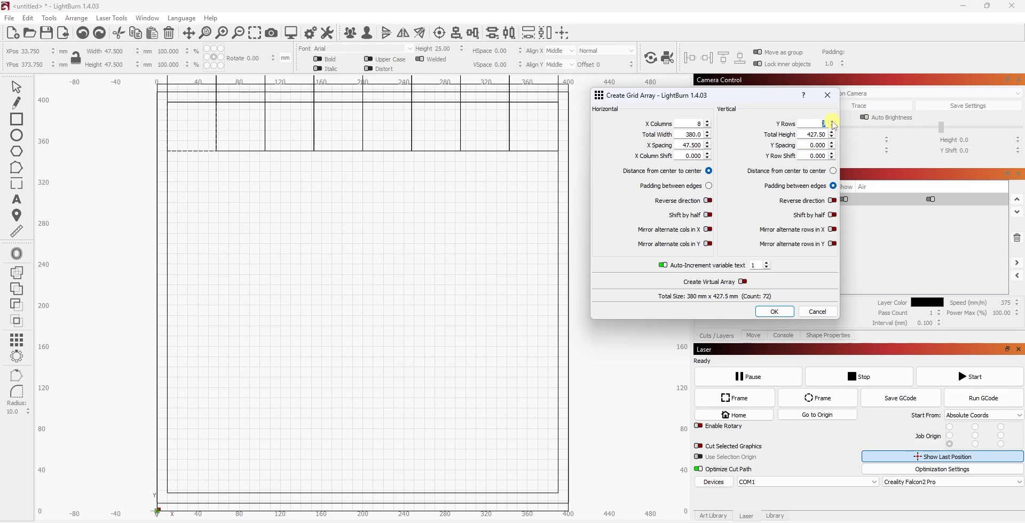
Step: Reverse the grid array's vertical direction so the rows extend down into the frame
mouse_move(455, 251)
mouse_down()
mouse_move(456, 423)
mouse_move(455, 263)
mouse_up()
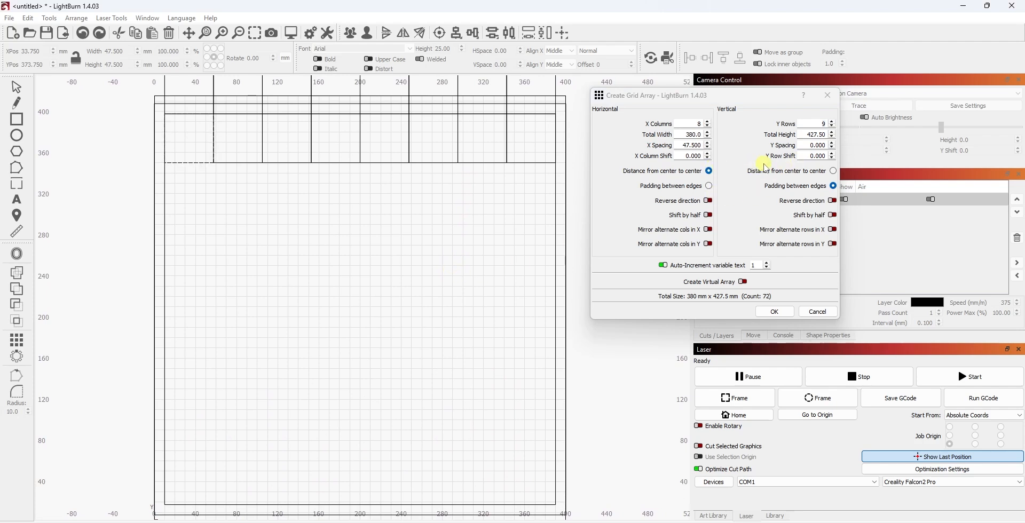
click(804, 137)
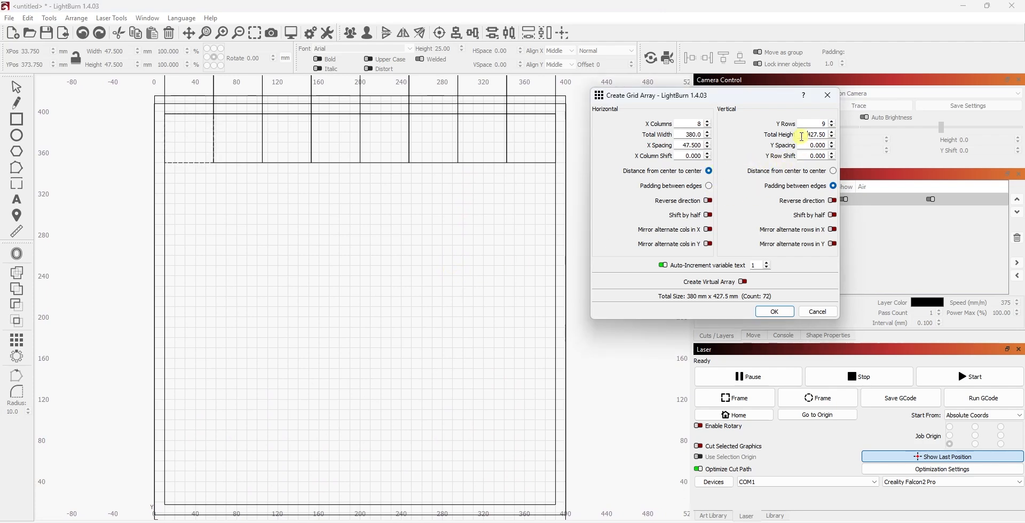
click(833, 201)
scroll(566, 382, down, 2)
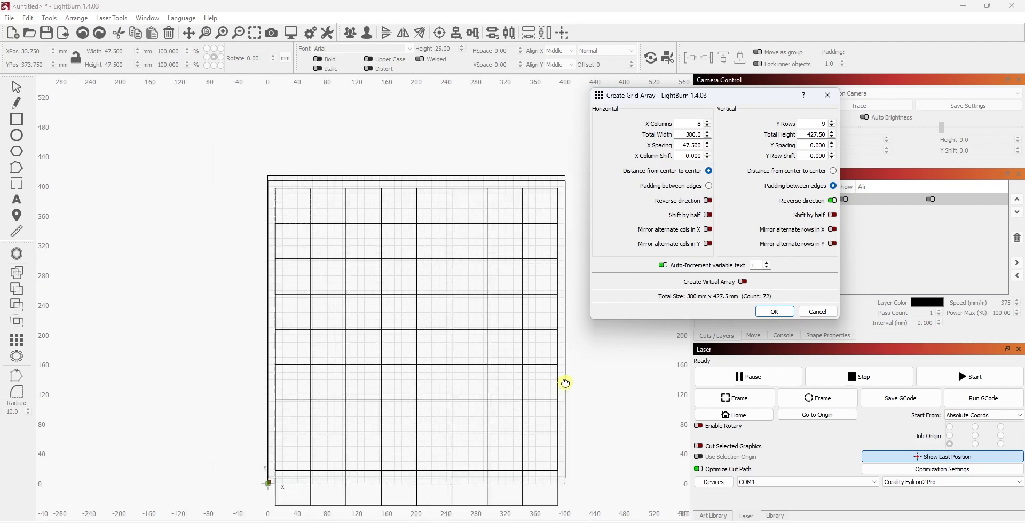
Step: Set the grid array to 8 rows and create the array of squares
drag(634, 373, 614, 290)
scroll(600, 401, up, 2)
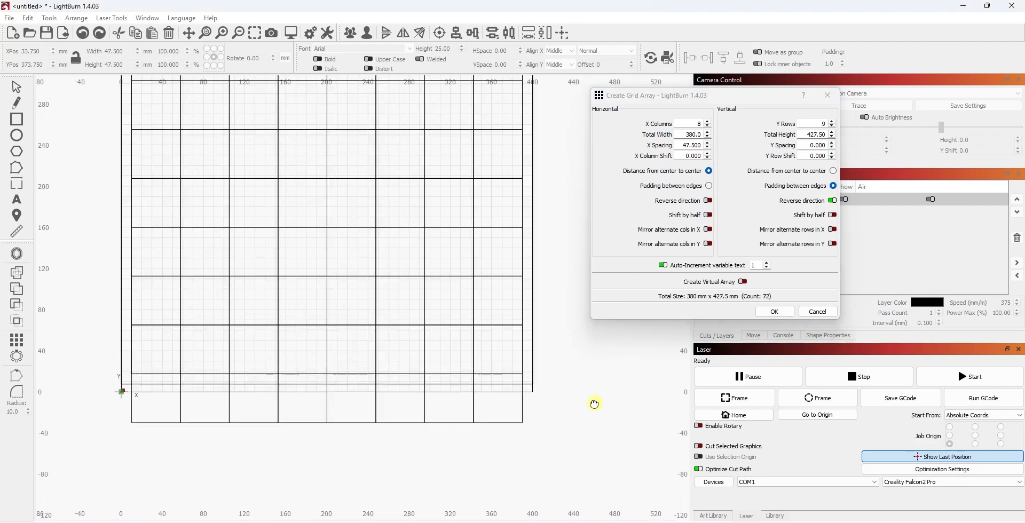
scroll(591, 404, down, 2)
drag(590, 401, 572, 445)
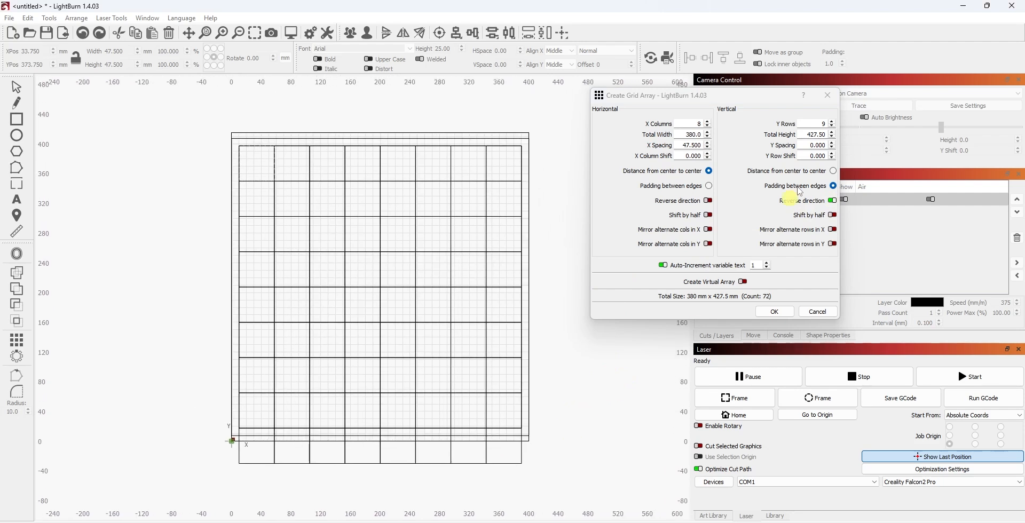
click(834, 126)
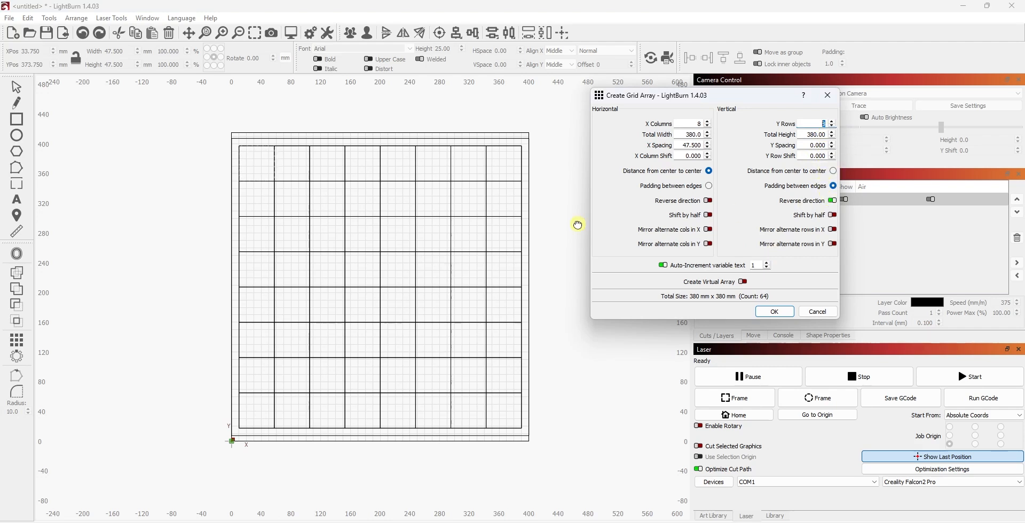
scroll(574, 240, up, 1)
click(564, 251)
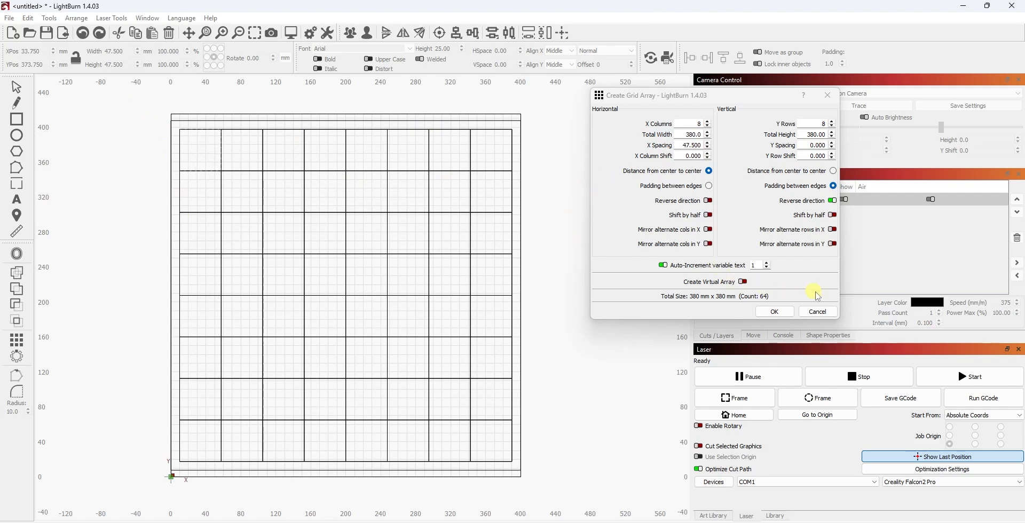
click(781, 309)
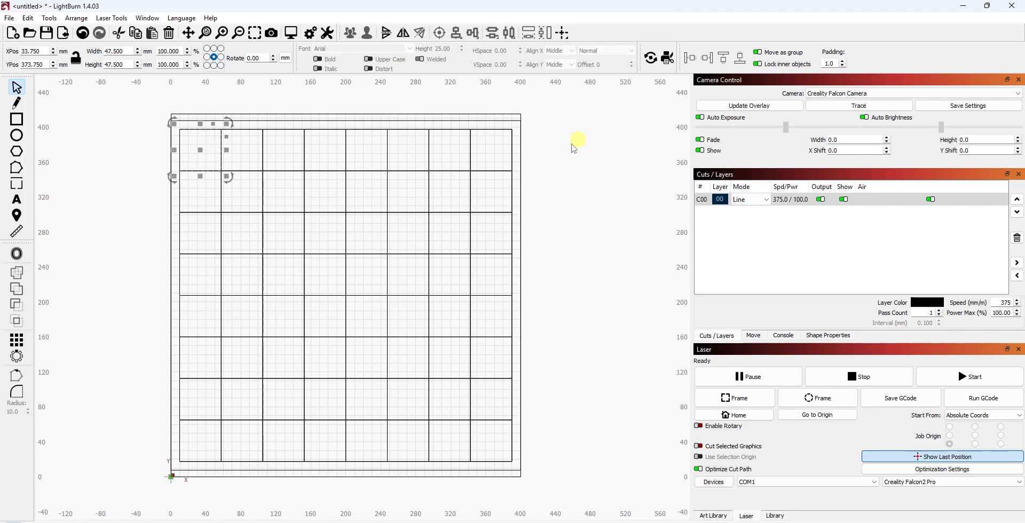
Step: Assign the first, third, fifth and seventh squares of the board's top row to the blue Fill layer C01
click(30, 522)
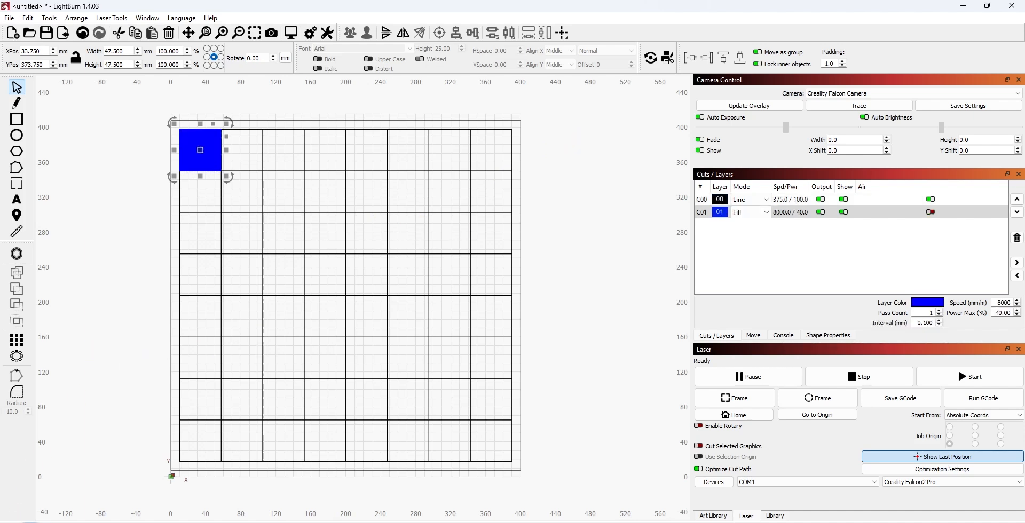
click(283, 150)
click(264, 167)
click(30, 521)
click(347, 158)
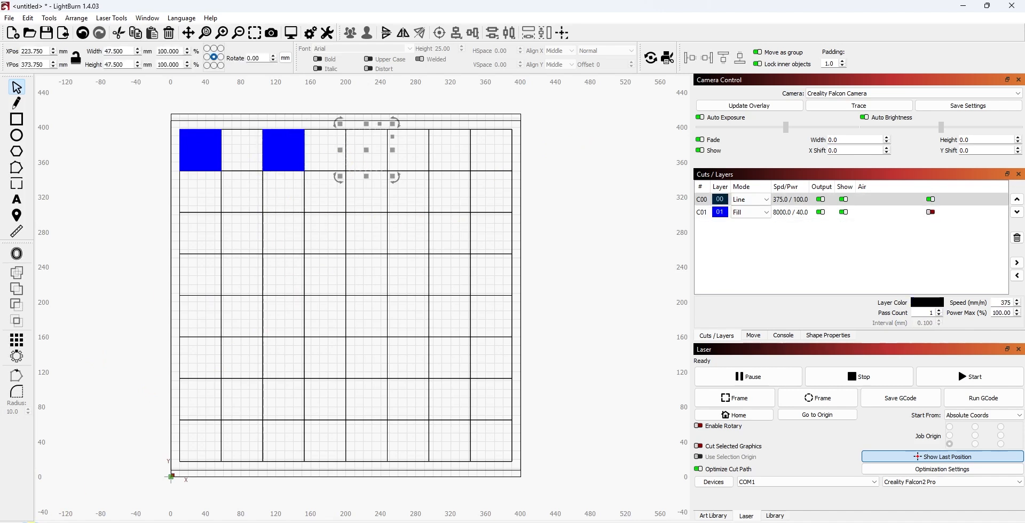
click(30, 522)
click(428, 153)
click(31, 522)
Step: Assign the second column's squares in rows 2, 4, 6 and 8 from the top to the blue layer C01
click(262, 202)
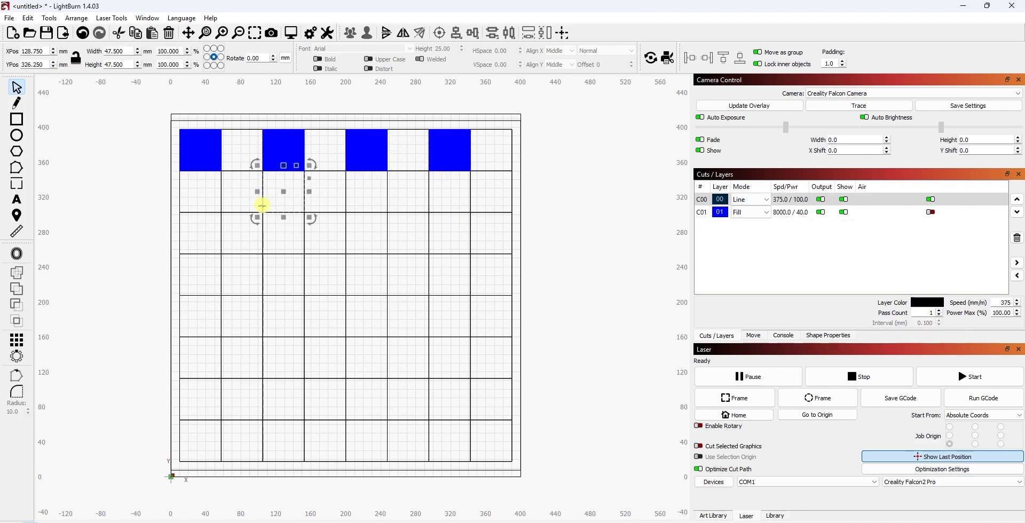
click(219, 202)
click(30, 521)
click(221, 283)
click(31, 522)
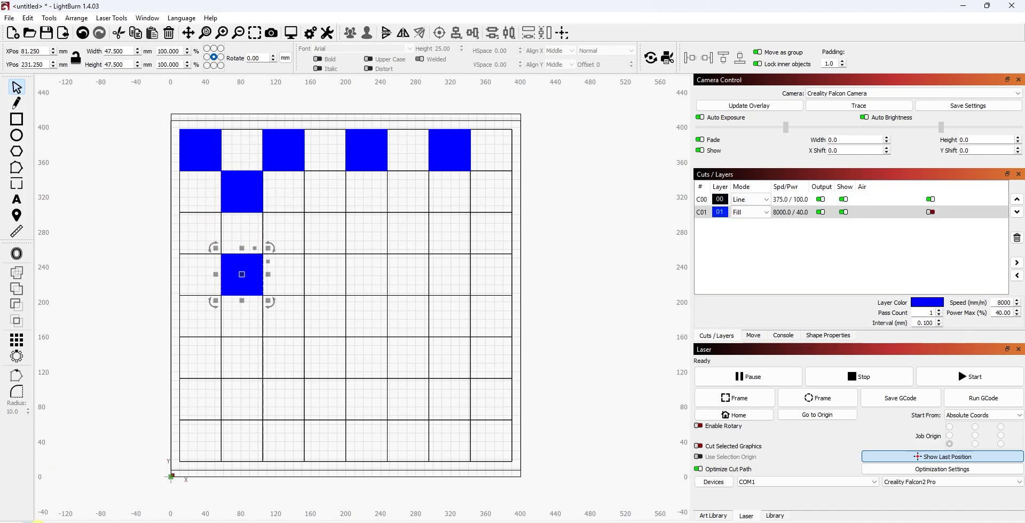
click(221, 357)
click(31, 522)
click(221, 446)
click(31, 522)
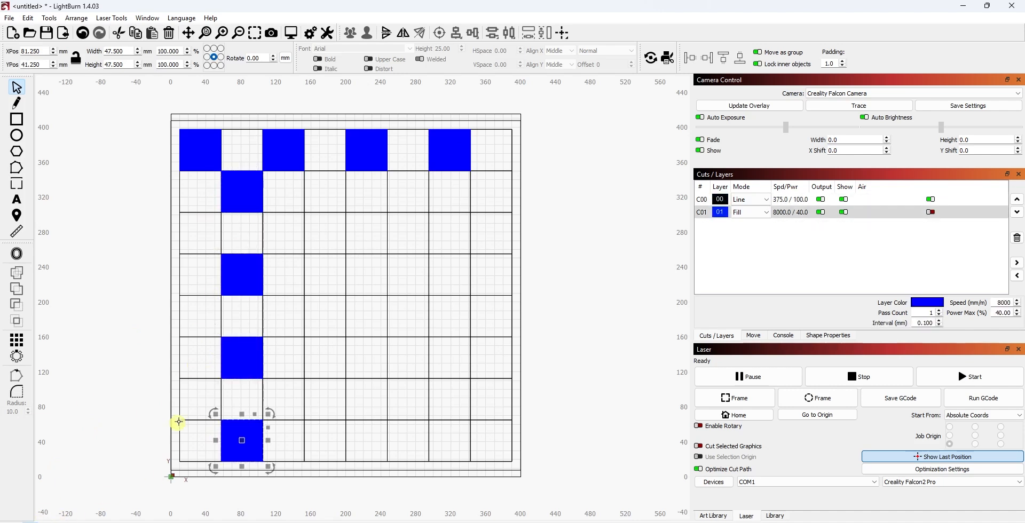
Step: Assign the first column's squares in rows 3, 5 and 7 from the top to the blue layer C01
click(209, 254)
click(199, 213)
click(31, 522)
click(206, 295)
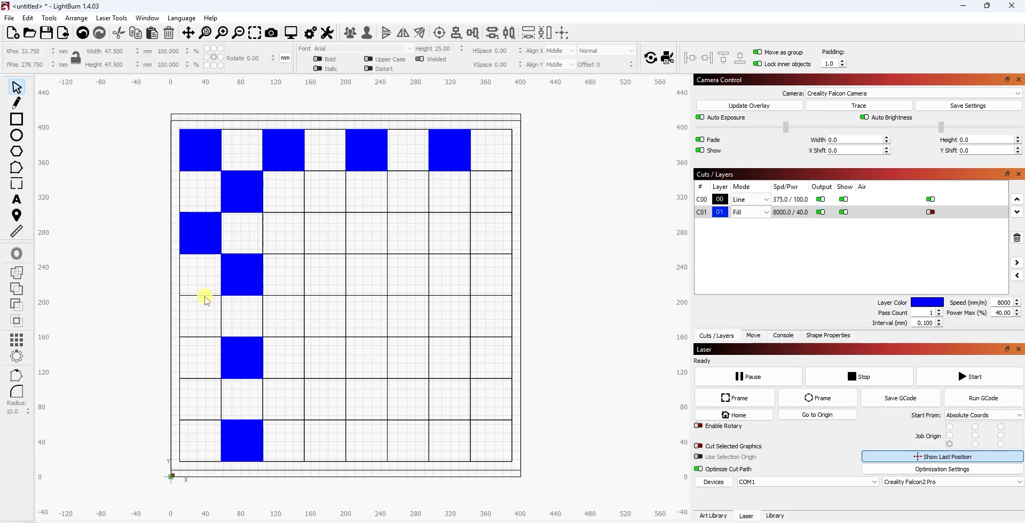
click(31, 522)
click(206, 385)
click(31, 522)
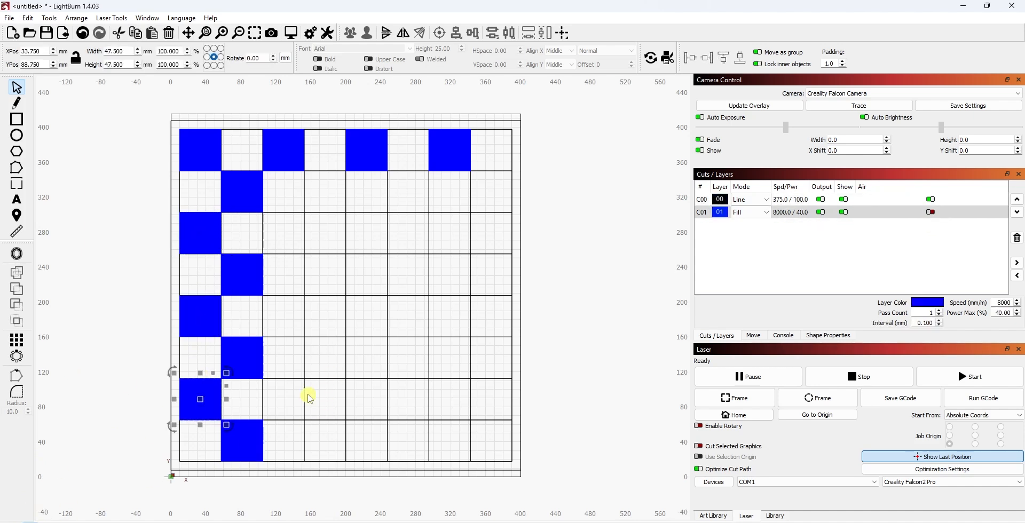
Step: Assign the squares in columns 3, 5 and 7 of the seventh row from the top to the blue layer C01
click(299, 406)
click(30, 521)
click(365, 381)
click(30, 521)
click(450, 399)
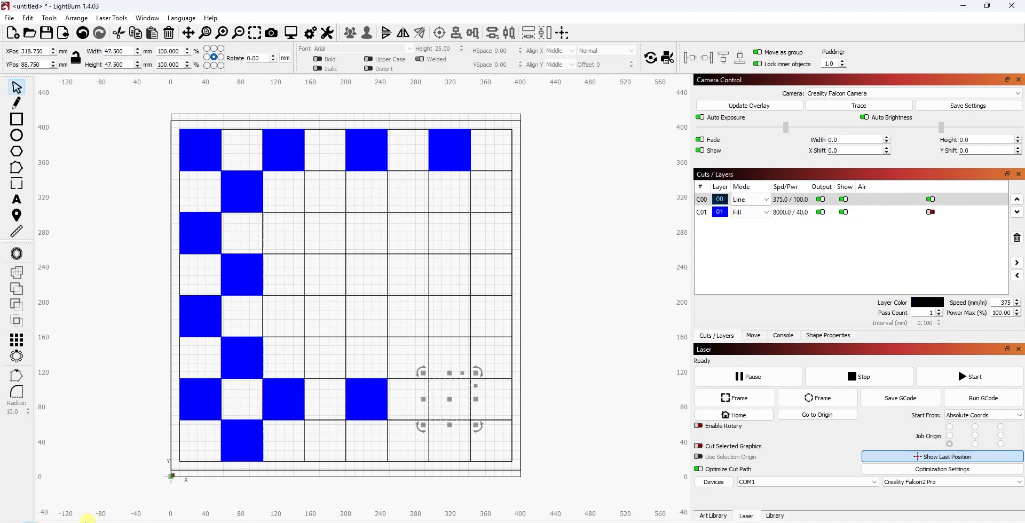
click(31, 521)
Step: Assign the squares in columns 3, 5 and 7 of rows 3 and 5 together to the blue layer C01
click(292, 295)
drag(294, 222, 374, 294)
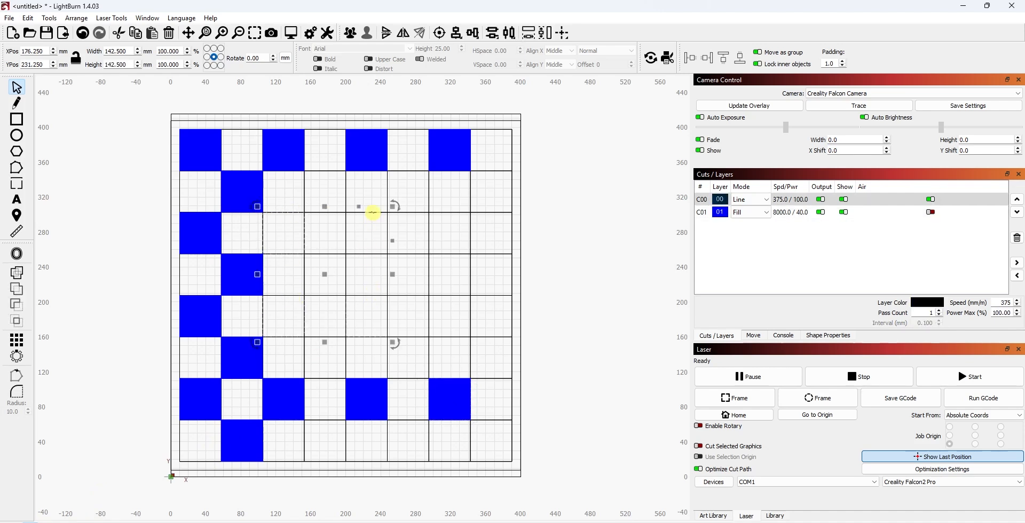
drag(393, 211, 458, 233)
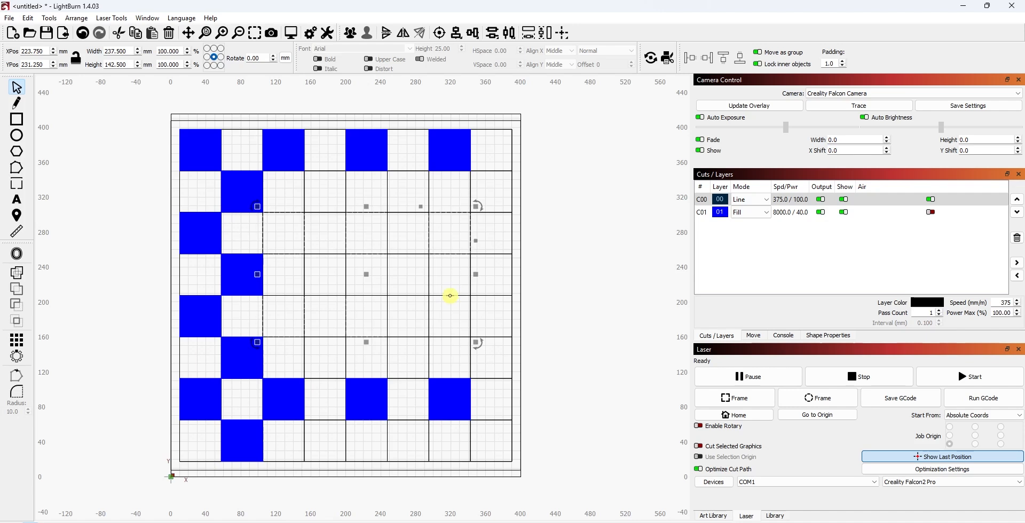
click(30, 522)
click(608, 241)
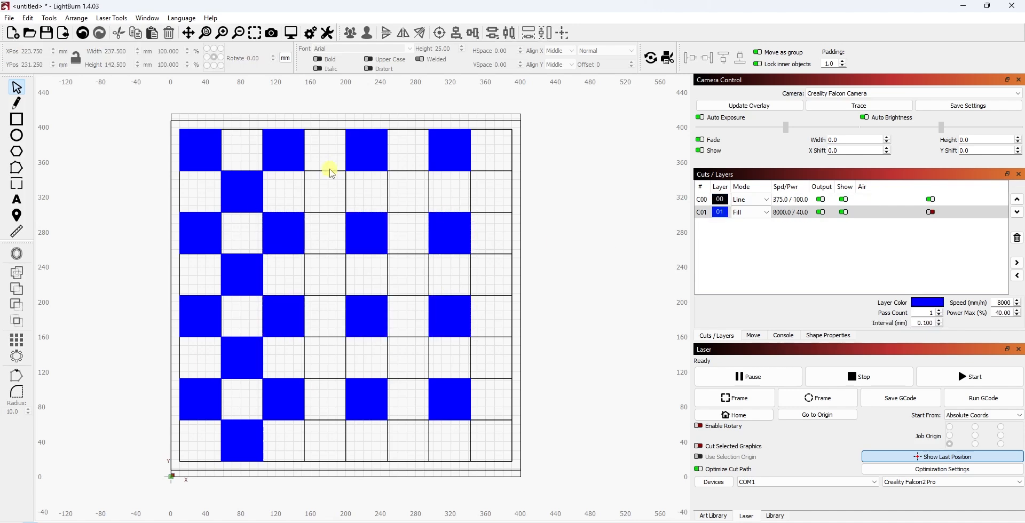
Step: Complete the checker pattern by assigning the squares in columns 4, 6 and 8 of rows 2, 4, 6 and 8 to layer C01
click(331, 172)
click(491, 173)
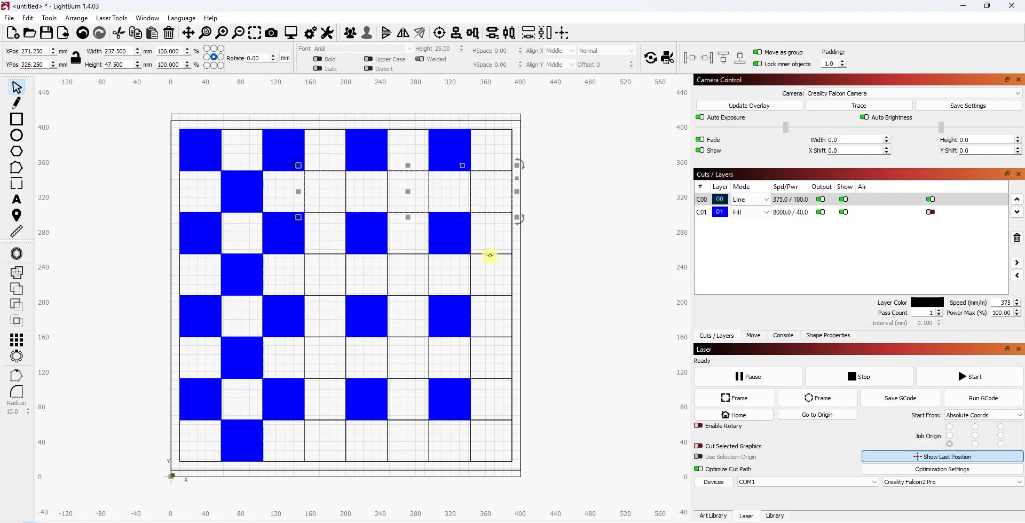
shift+click(331, 255)
shift+click(330, 340)
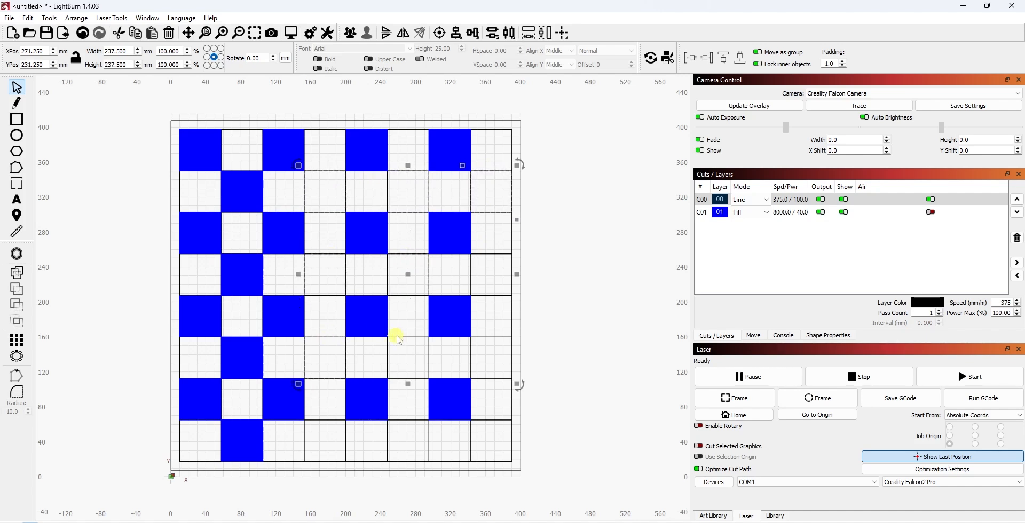
click(224, 509)
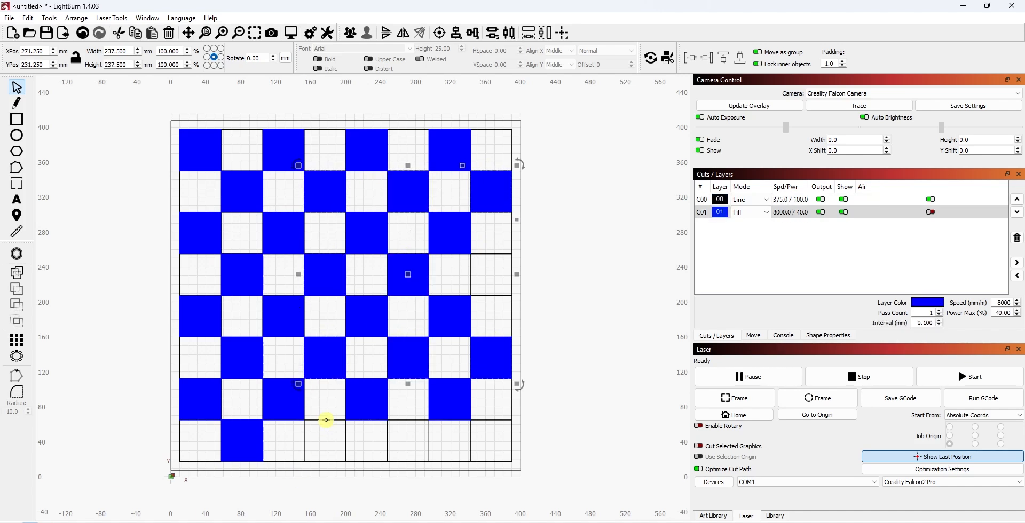
shift+click(326, 421)
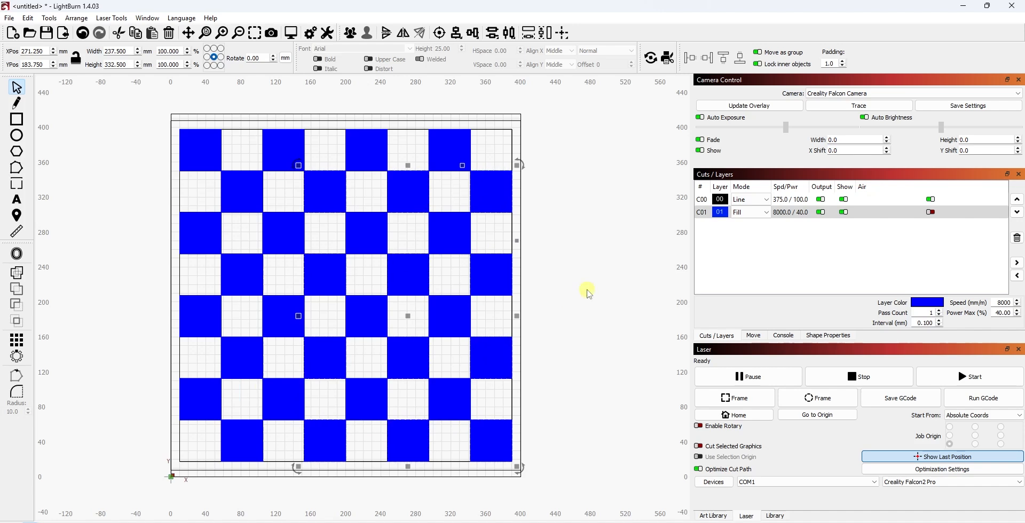
click(589, 293)
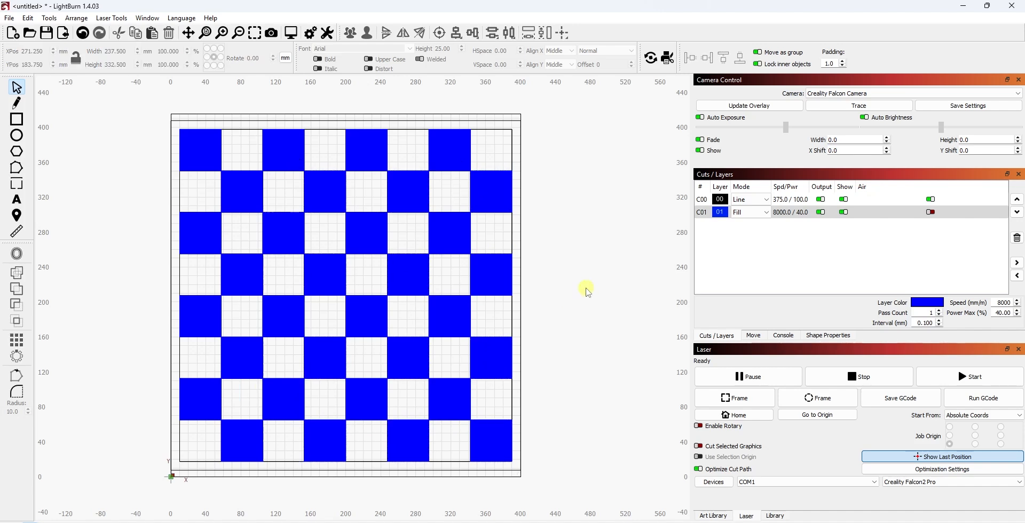